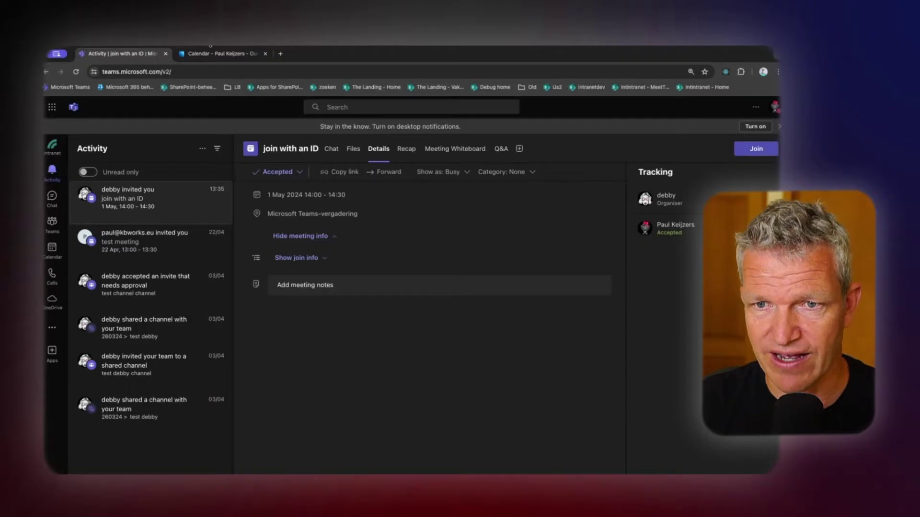
Step: Switch to the Outlook calendar, open the "join with an ID" event and copy the meeting ID from its invitation
click(220, 53)
click(437, 216)
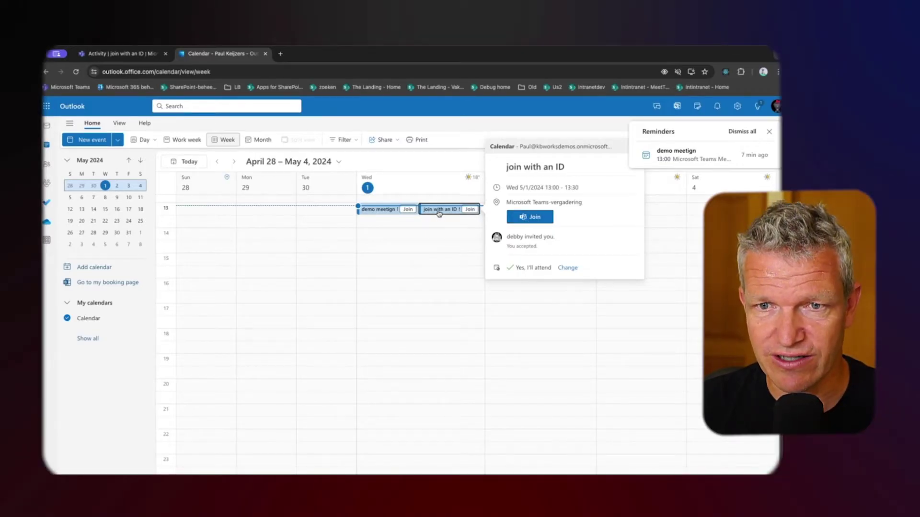
double_click(438, 209)
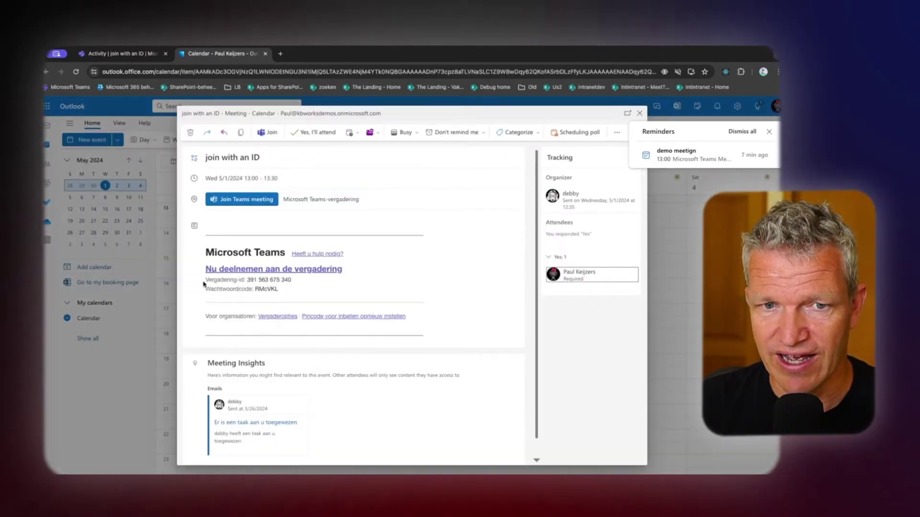
drag(247, 280, 281, 293)
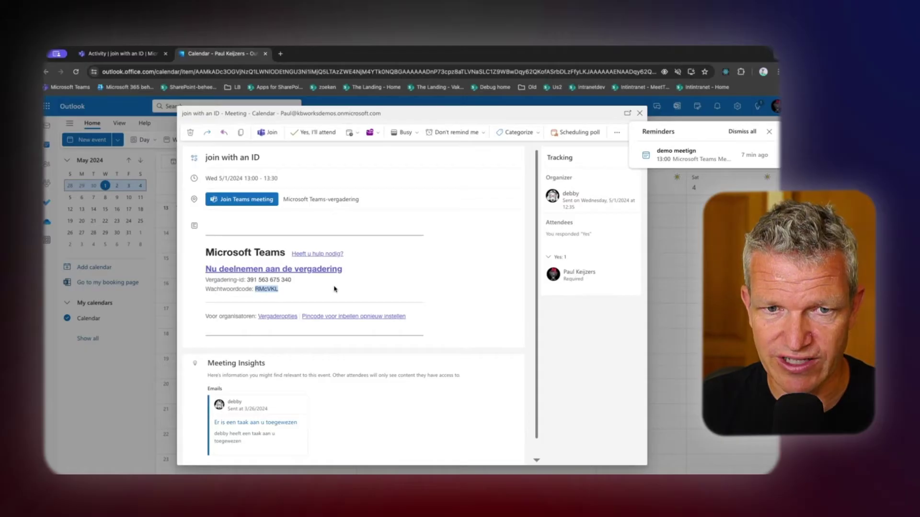
drag(292, 280, 246, 280)
key(super+c)
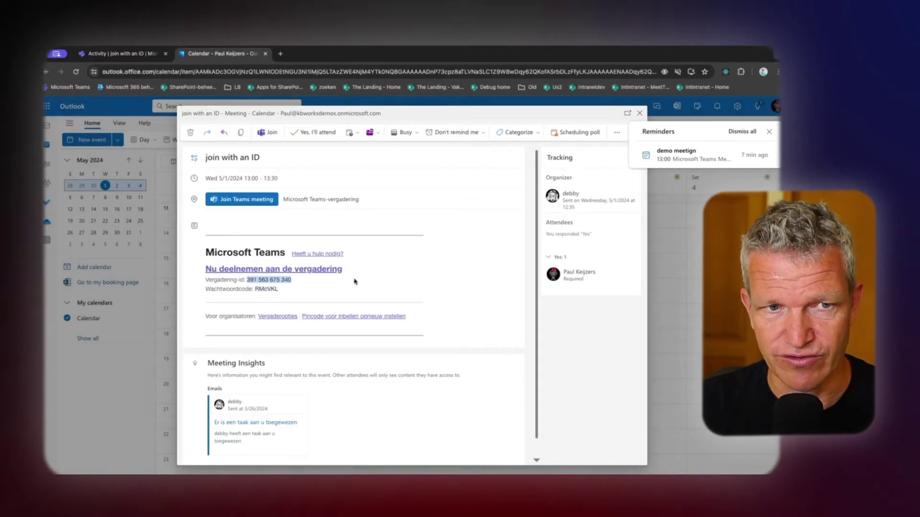
Step: Switch to Teams, start joining a meeting with an ID from the calendar and paste the copied meeting ID
key(ctrl+shift+Tab)
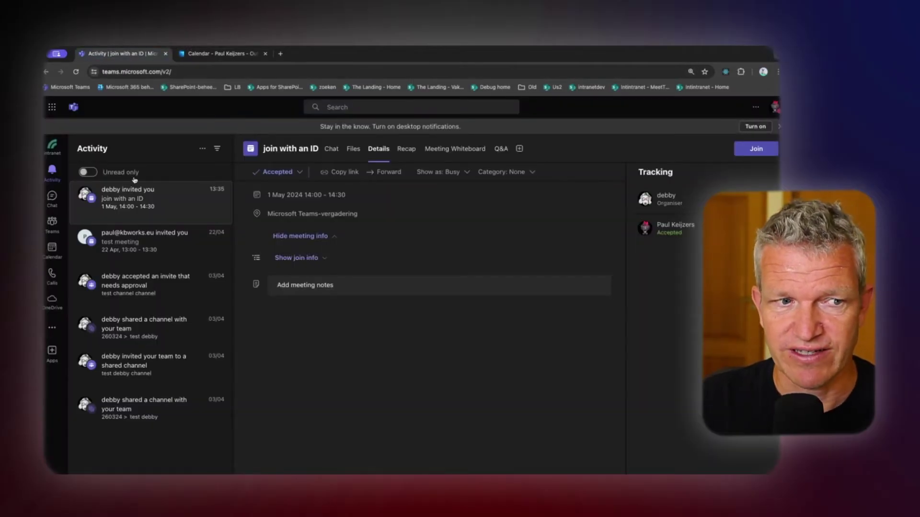
click(52, 247)
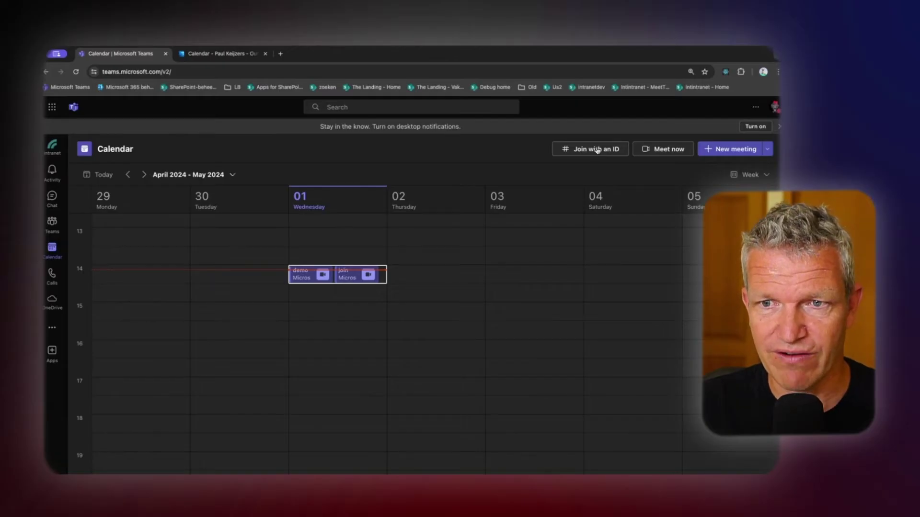
click(588, 151)
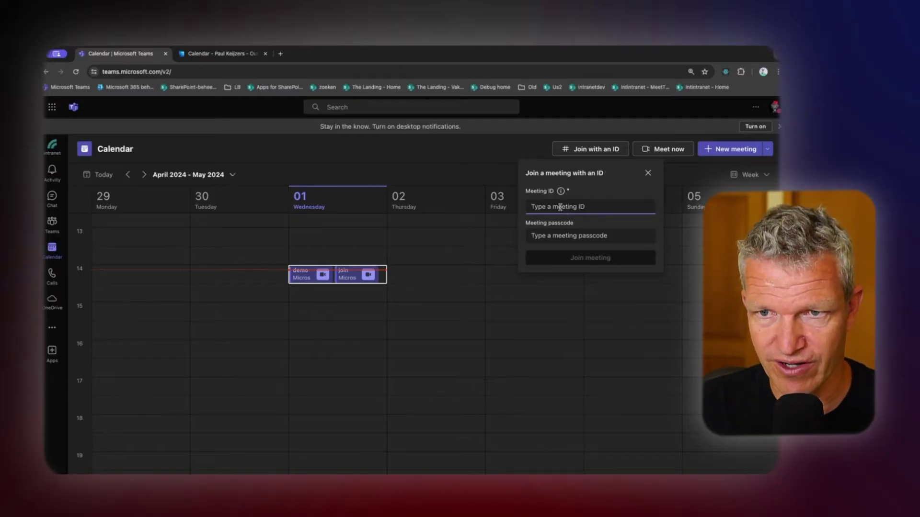
key(super+v)
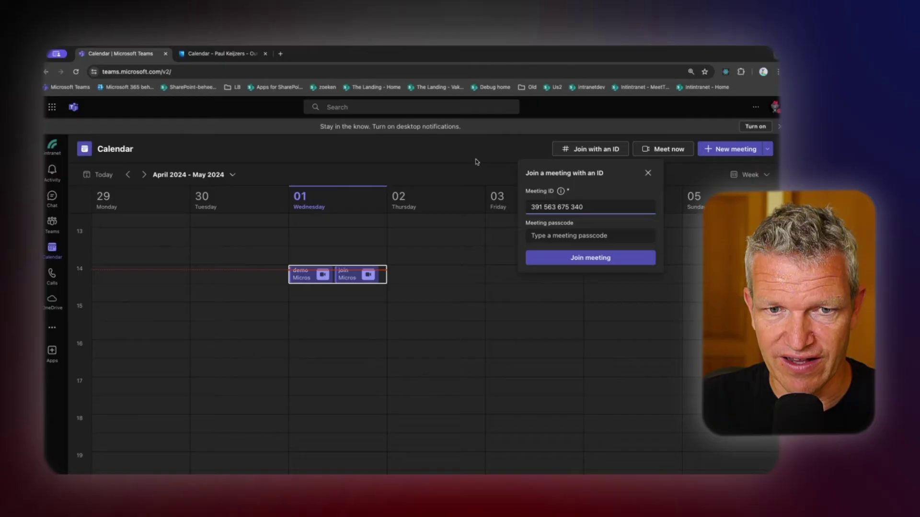
Step: Copy the meeting passcode from the Outlook invitation and enter it as the meeting passcode in Teams
click(212, 52)
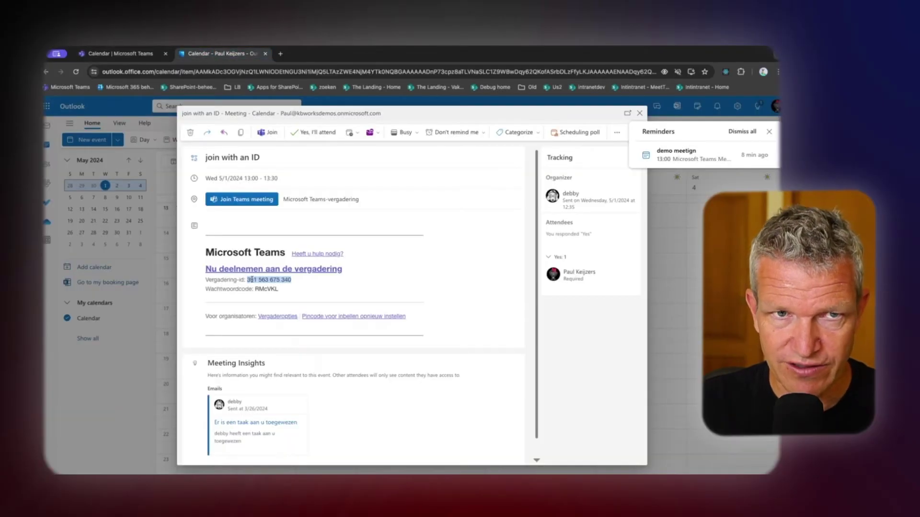
click(115, 53)
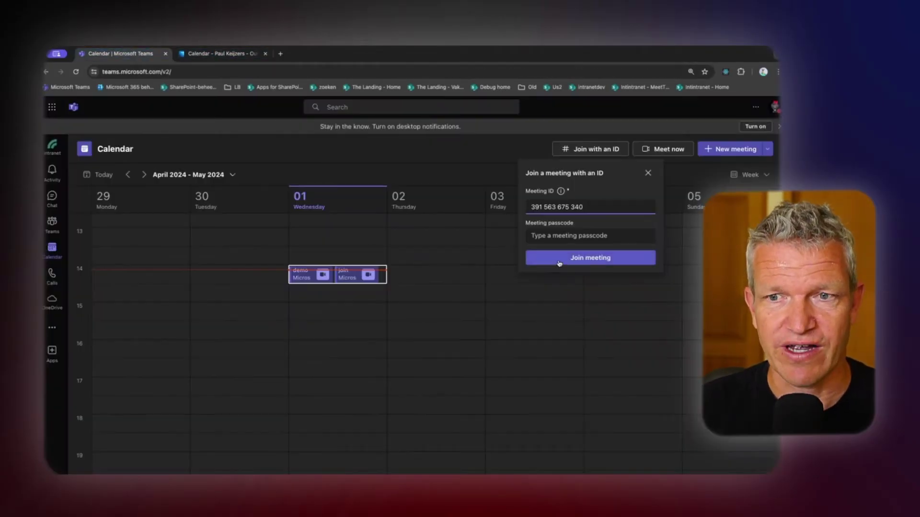
click(572, 232)
key(super+v)
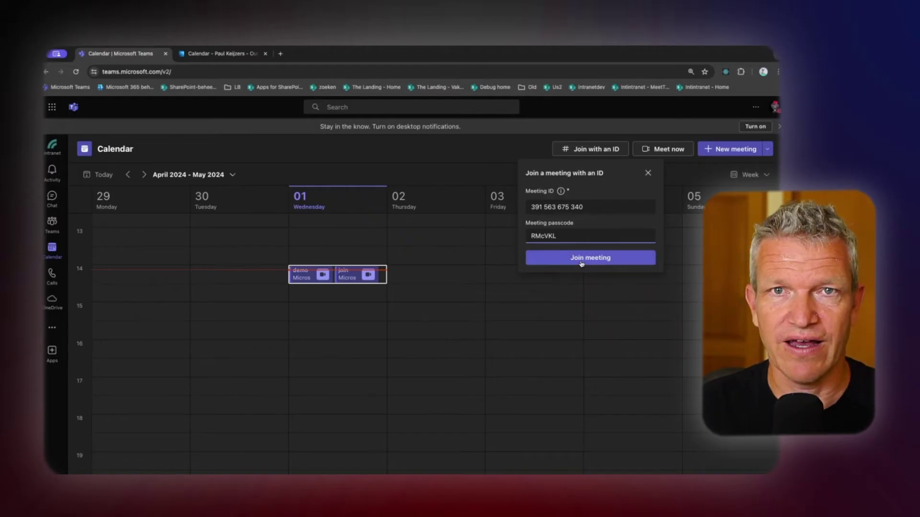
Step: Join the "join with an ID" meeting with computer audio and camera on, and leave the call again
click(579, 258)
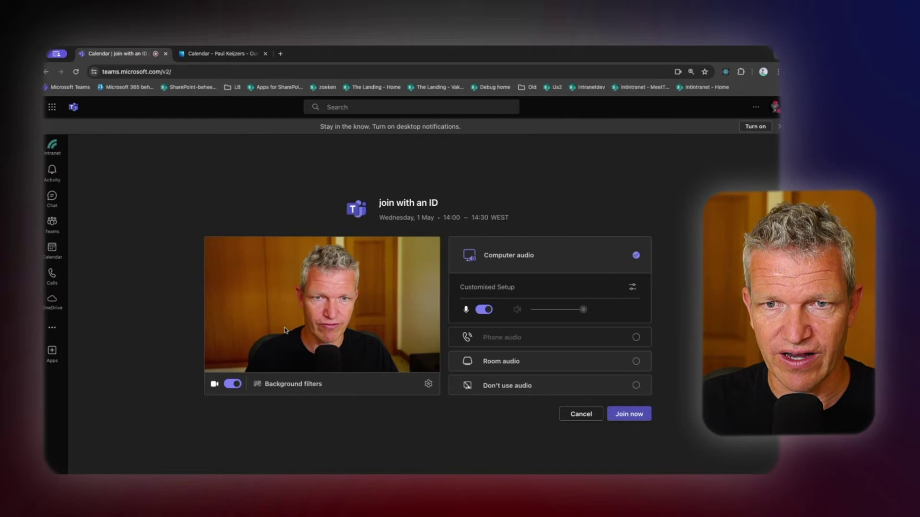
click(634, 414)
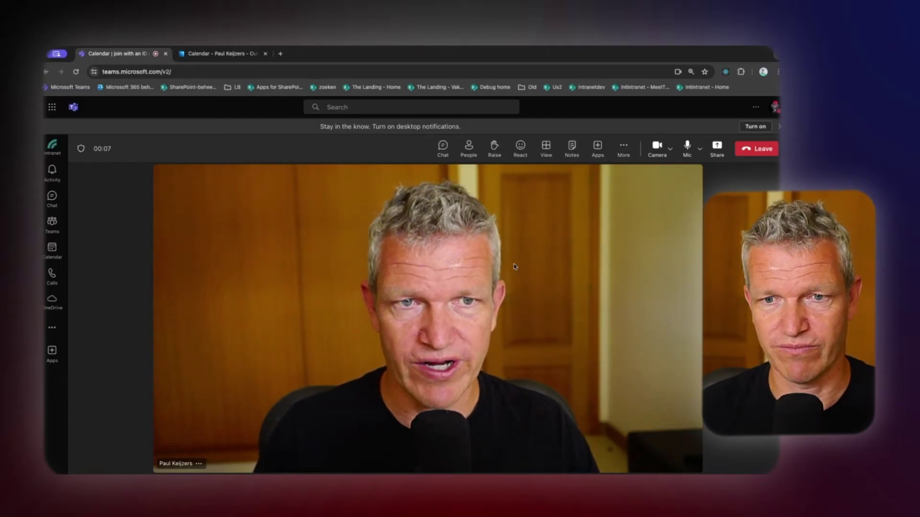
click(747, 153)
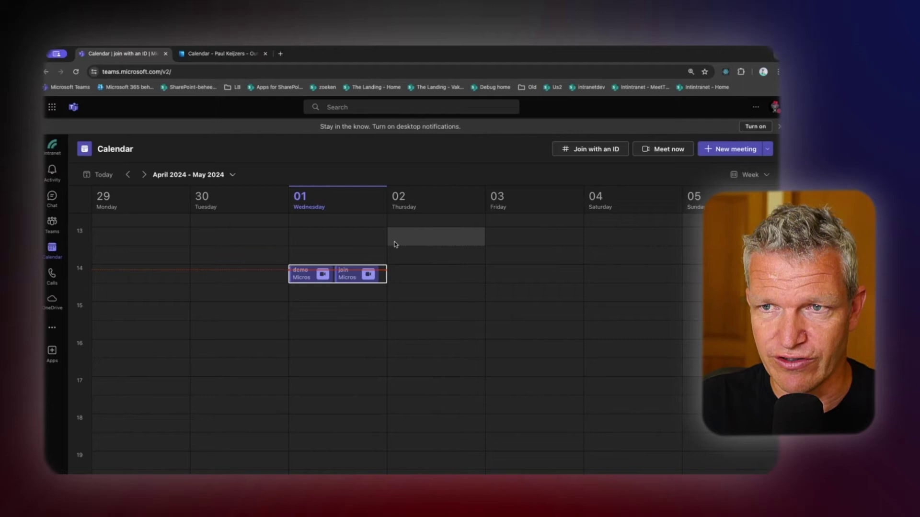
Step: In the Outlook calendar, close the open invitation and send a new Teams meeting titled "id one" to the attendee
click(229, 53)
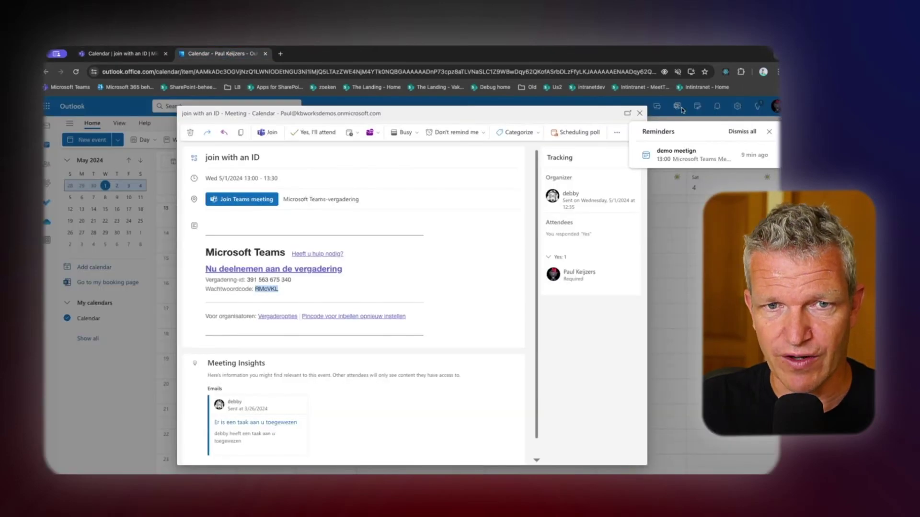
click(641, 113)
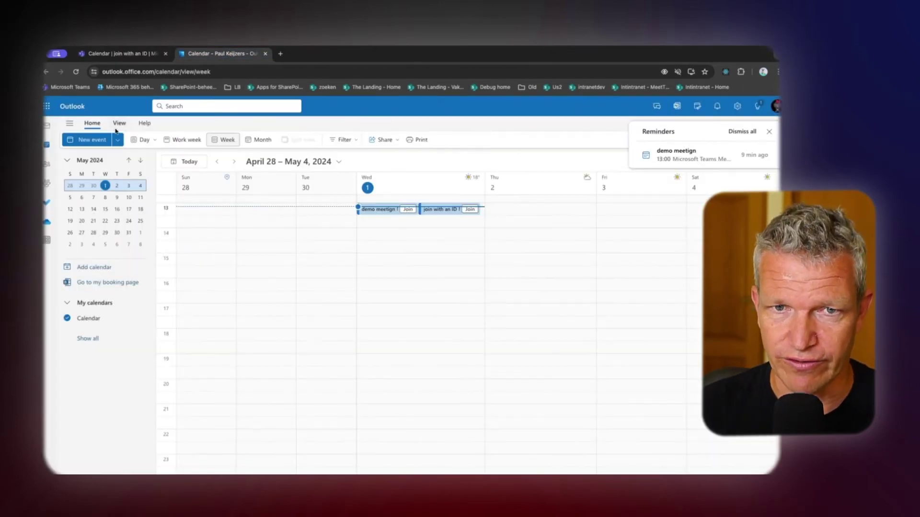
key(n)
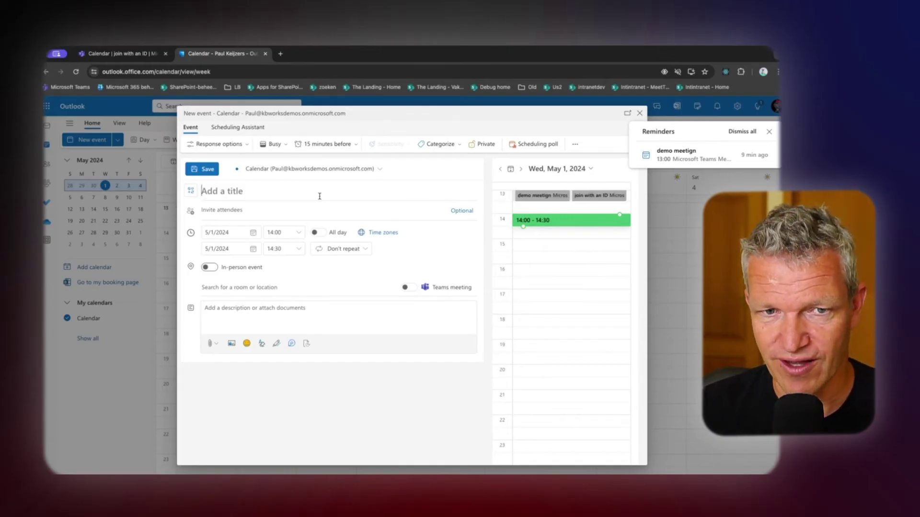
text(id o)
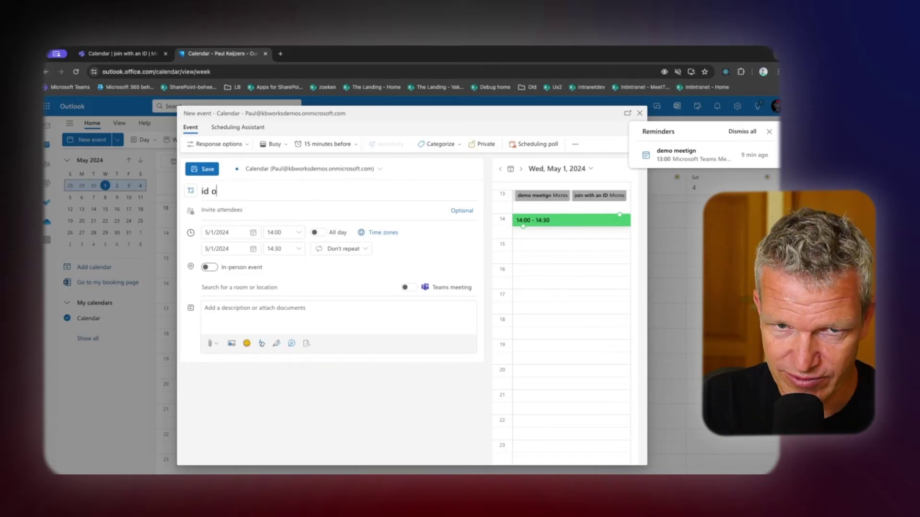
text(nedeb)
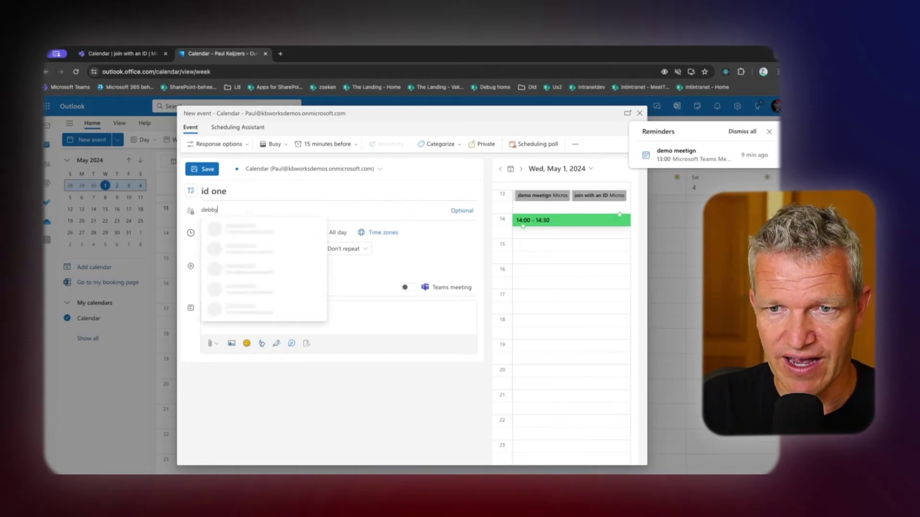
text(by)
click(293, 227)
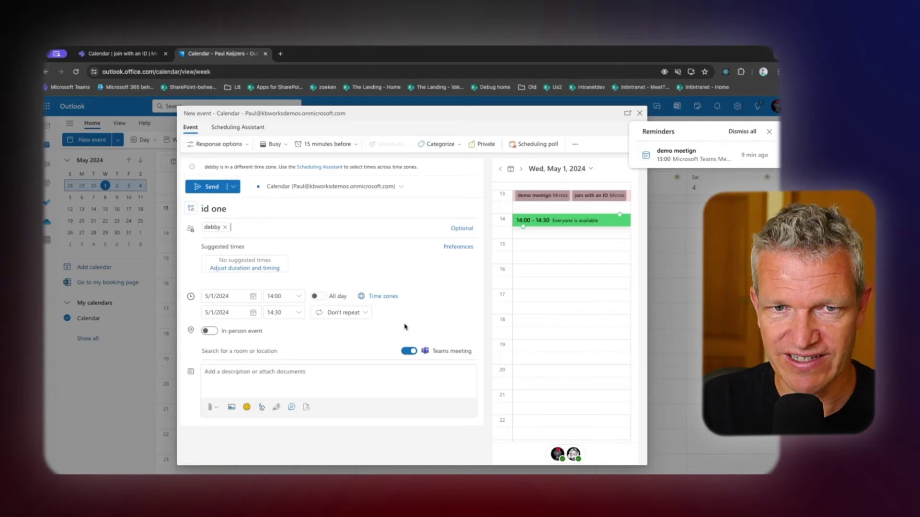
click(208, 187)
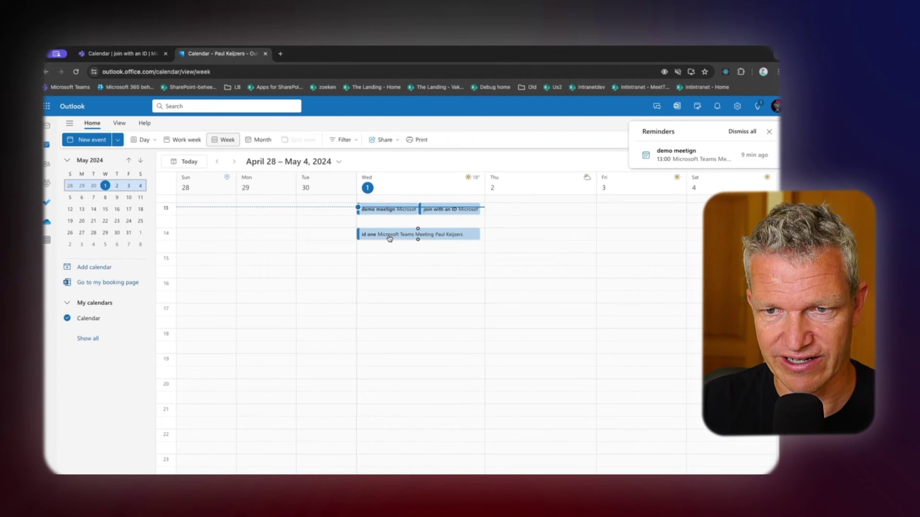
Step: Open the "id one" meeting for editing and examine the meeting ID and passcode in its description
click(389, 235)
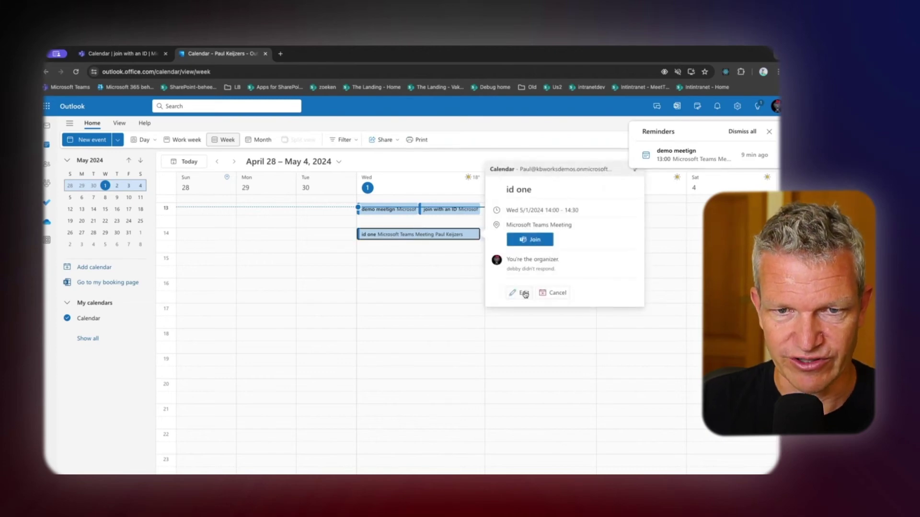
click(524, 293)
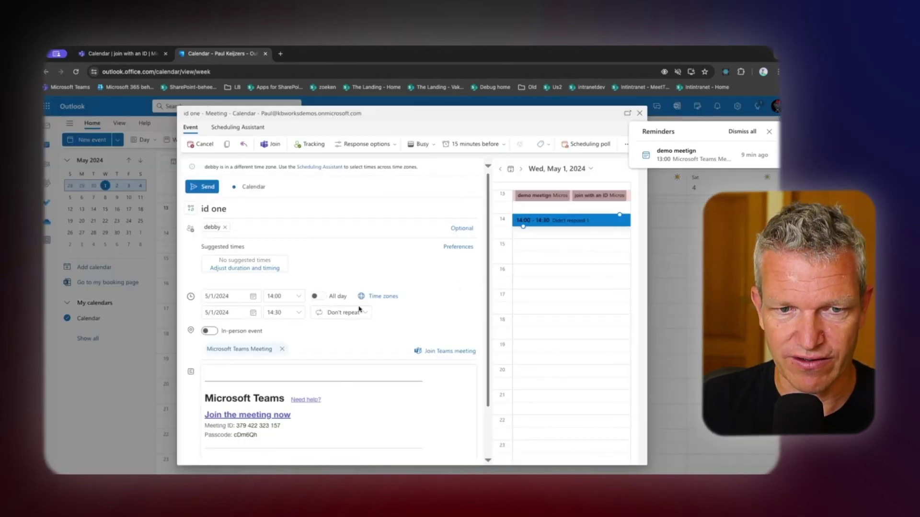
scroll(332, 384, down, 2)
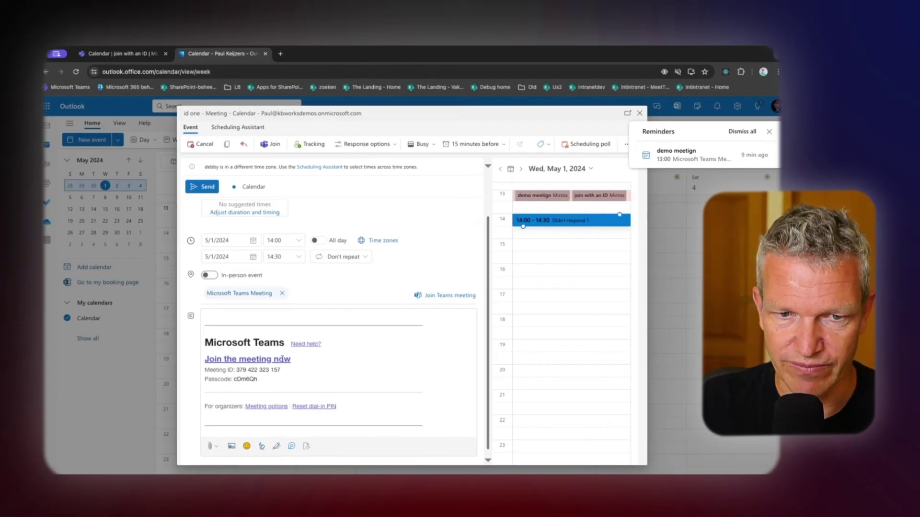
drag(281, 372, 259, 371)
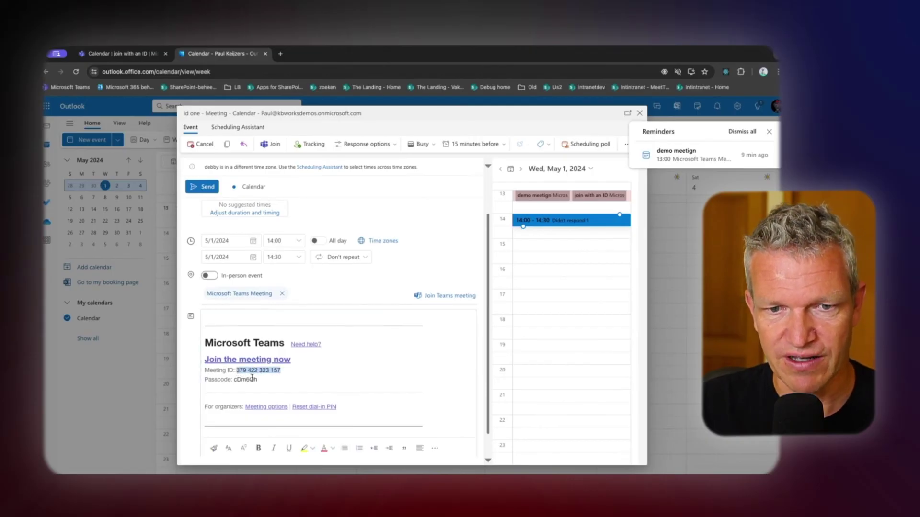
double_click(254, 380)
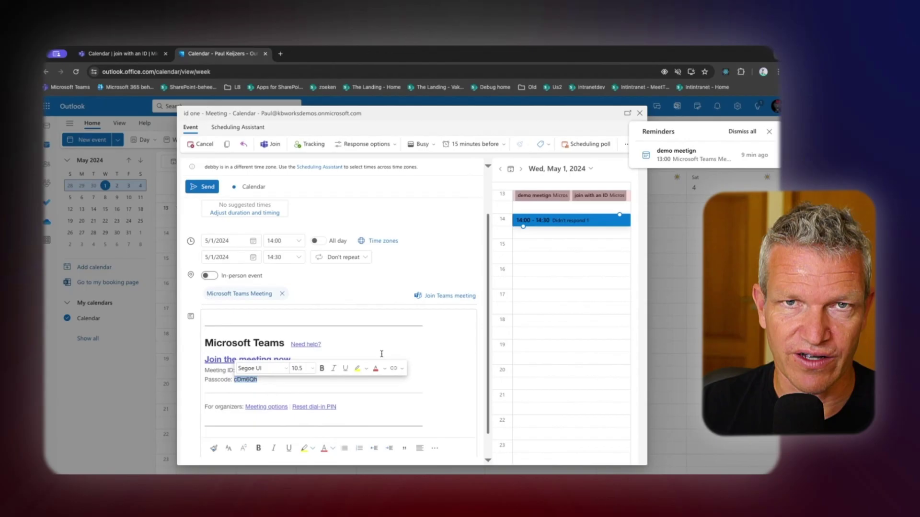
click(426, 349)
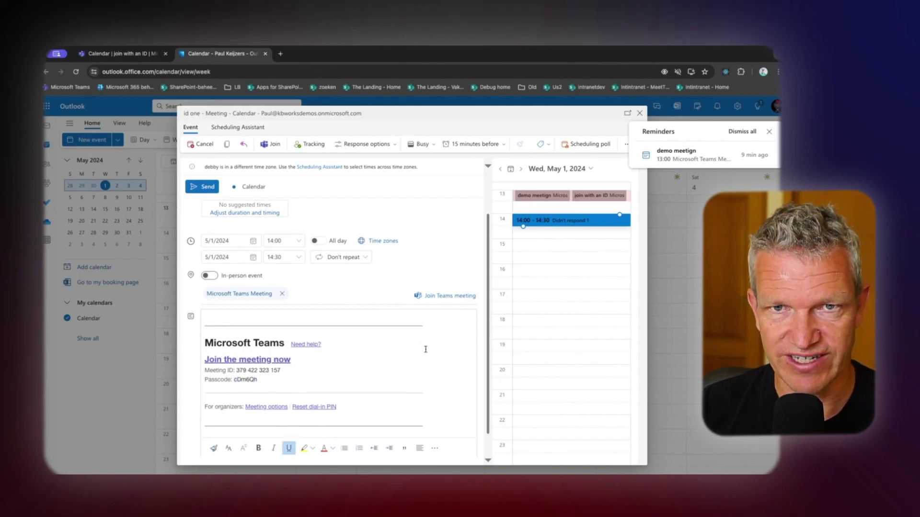